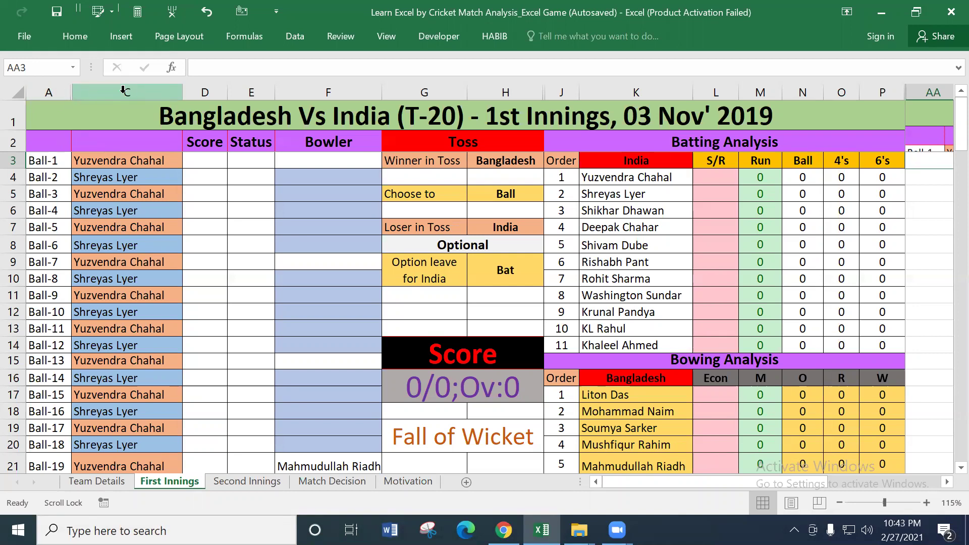
Unhide the hidden helper column B by unhiding columns A to C
drag(39, 87, 142, 91)
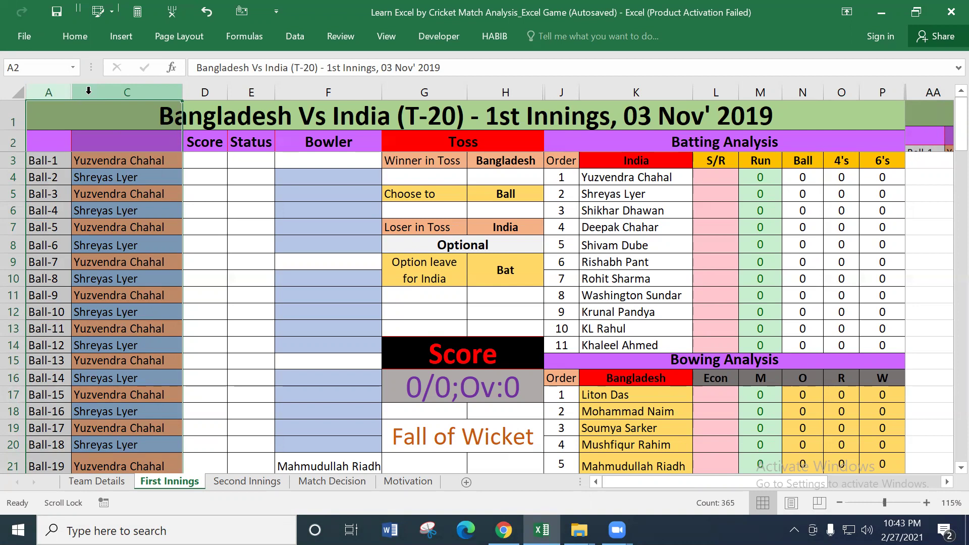
right_click(84, 89)
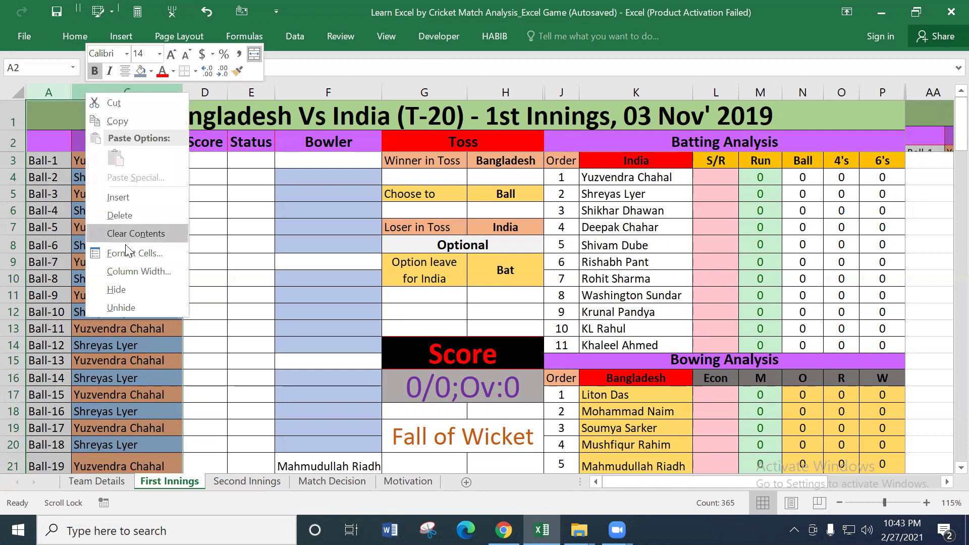
click(128, 309)
Inspect B6's helper formula =D5&COUNTIF($D$3:D5,D5) in the formula bar
click(95, 209)
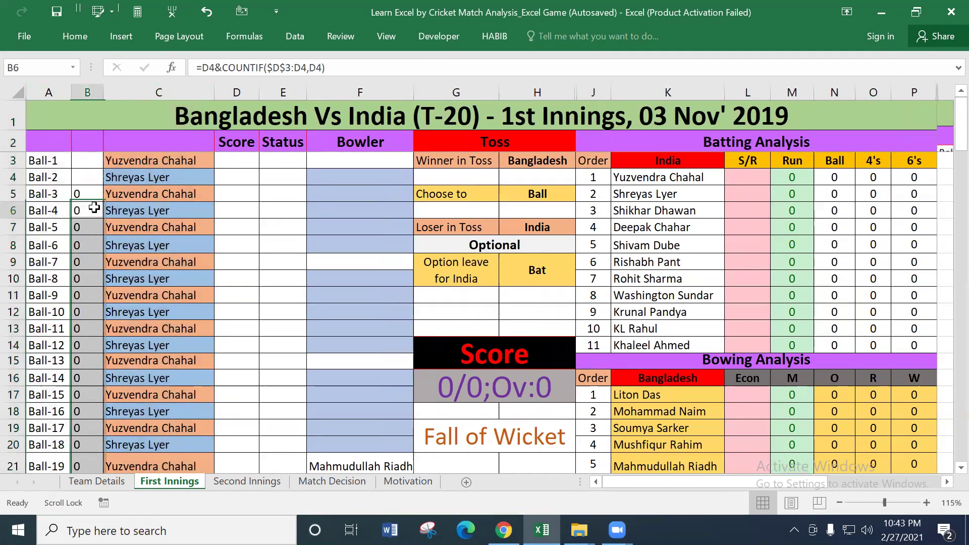
click(245, 67)
drag(363, 67, 196, 67)
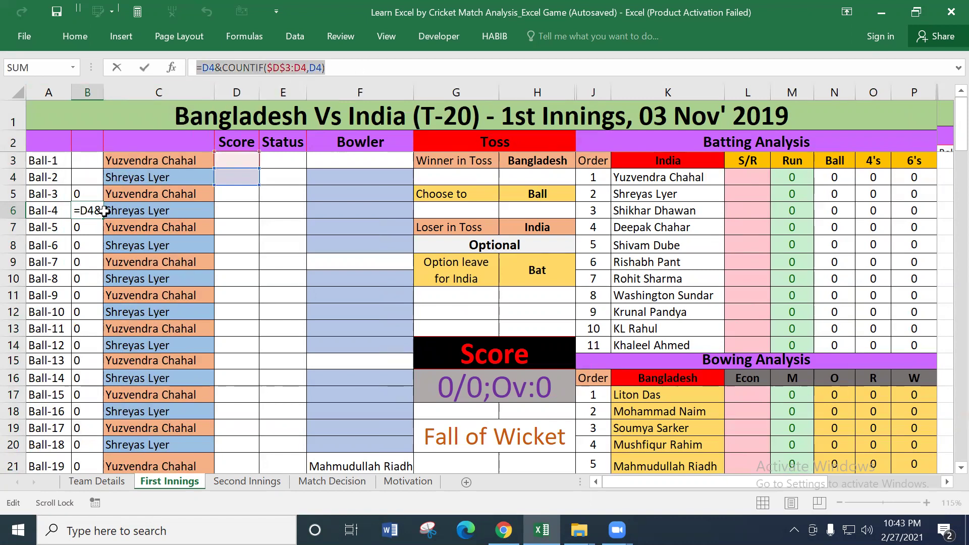
key(Return)
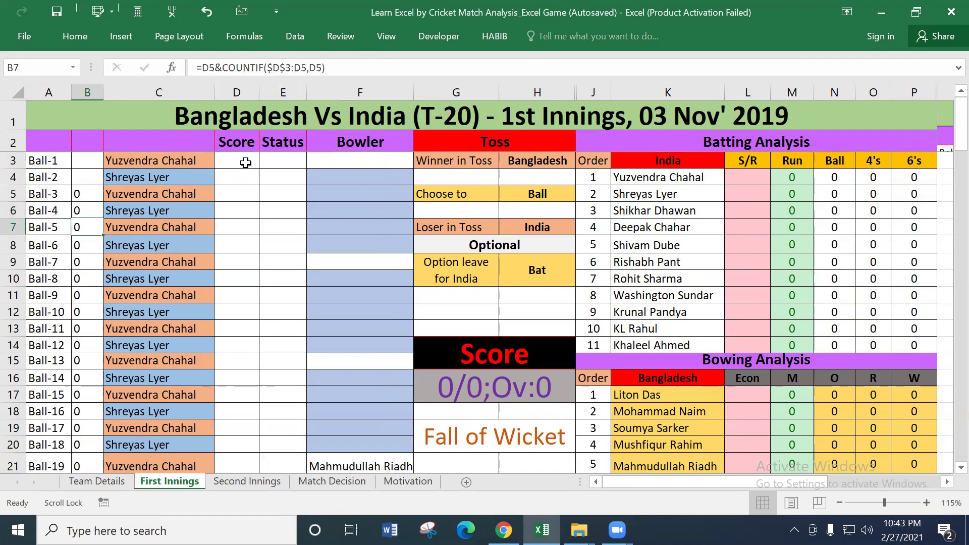
Choose Soumya Sarker as the bowler in F3
click(361, 154)
click(420, 161)
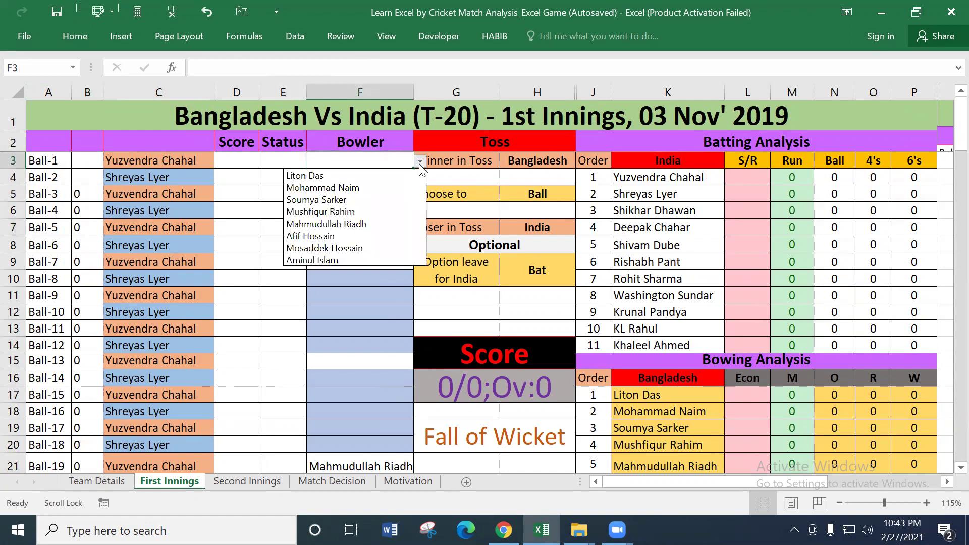
click(346, 199)
Record 2 runs for Ball-1 and 3 runs for Ball-2
click(243, 161)
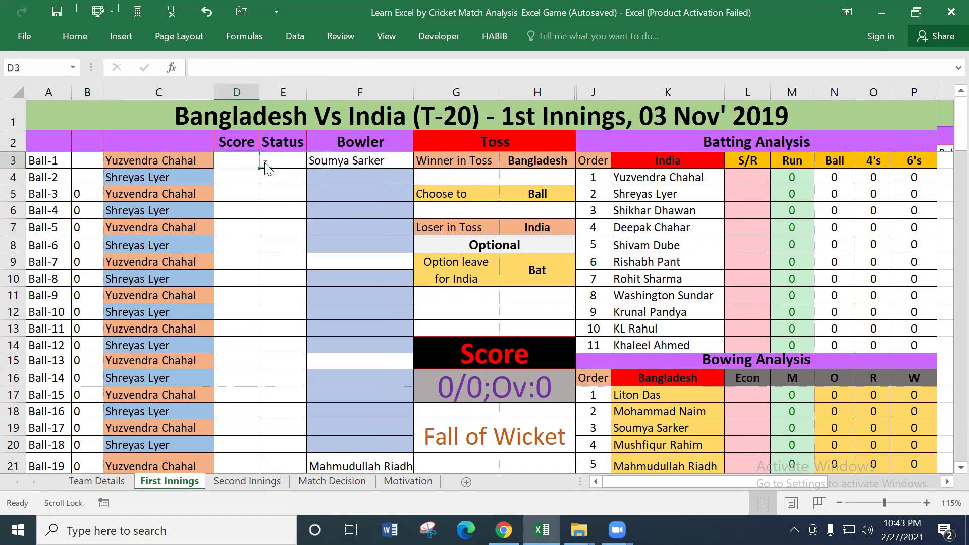
click(264, 160)
click(217, 199)
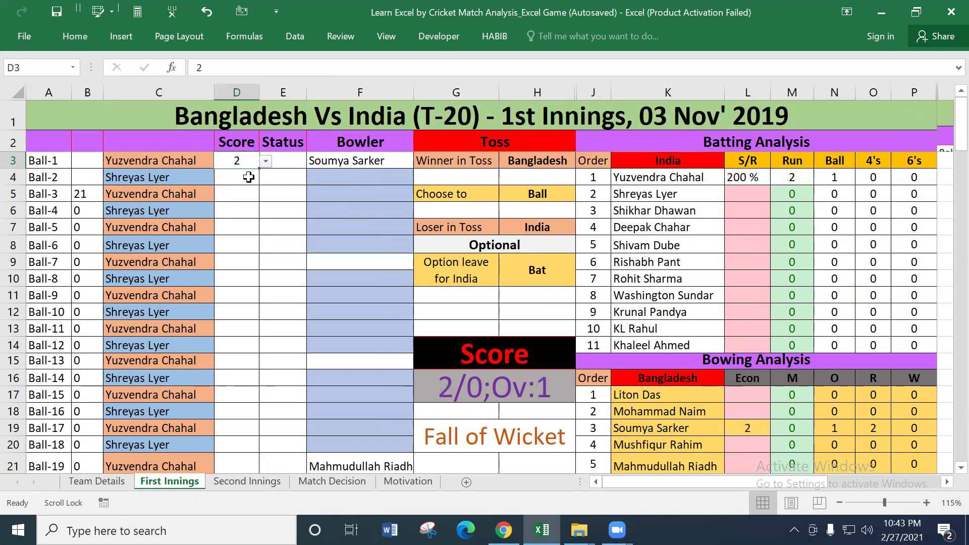
click(251, 177)
click(265, 177)
click(203, 225)
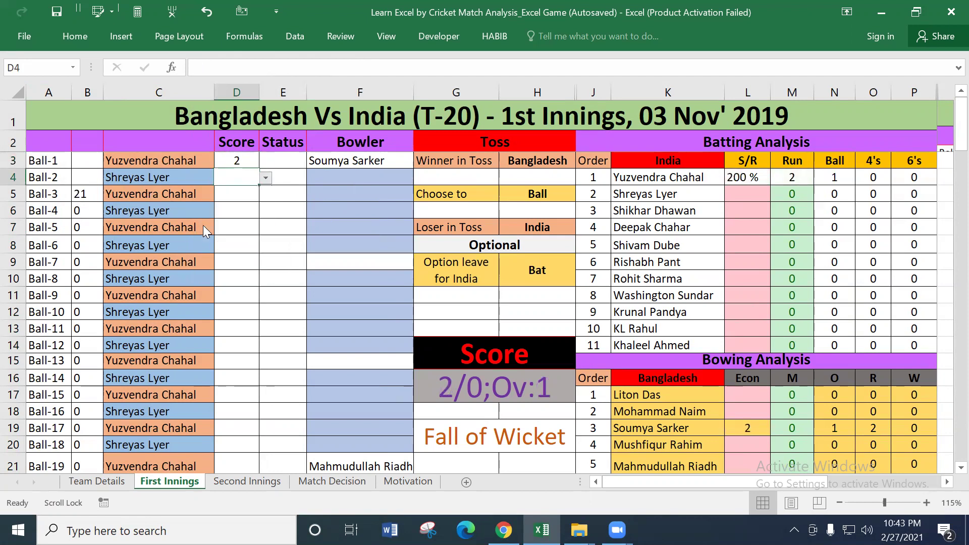
Mark Ball-4 as Out in D6
click(254, 196)
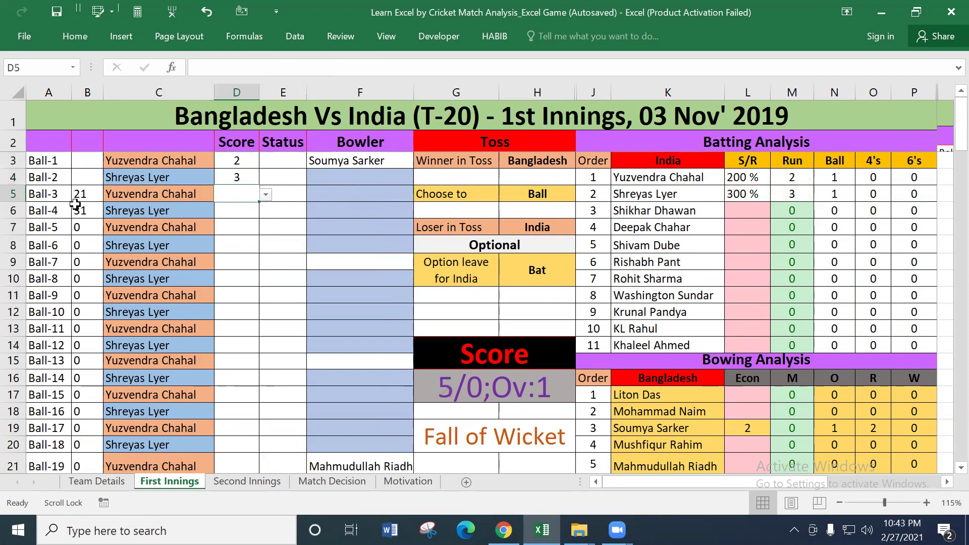
ctrl+scroll(83, 192, up, 3)
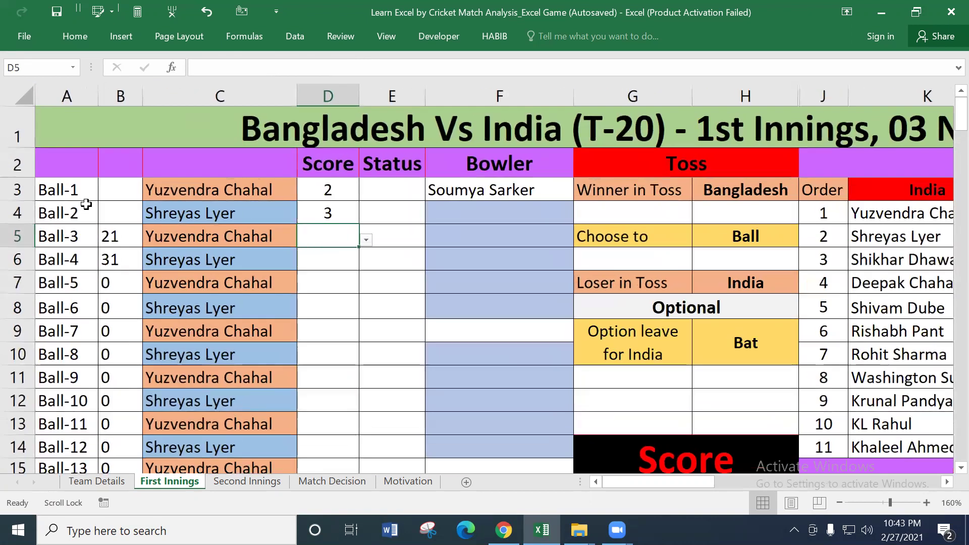
click(319, 255)
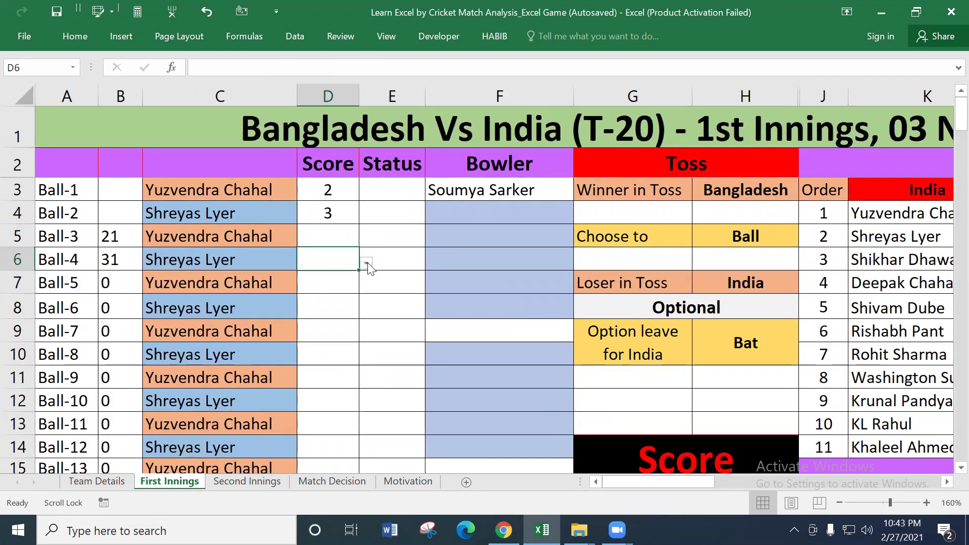
click(366, 263)
click(282, 283)
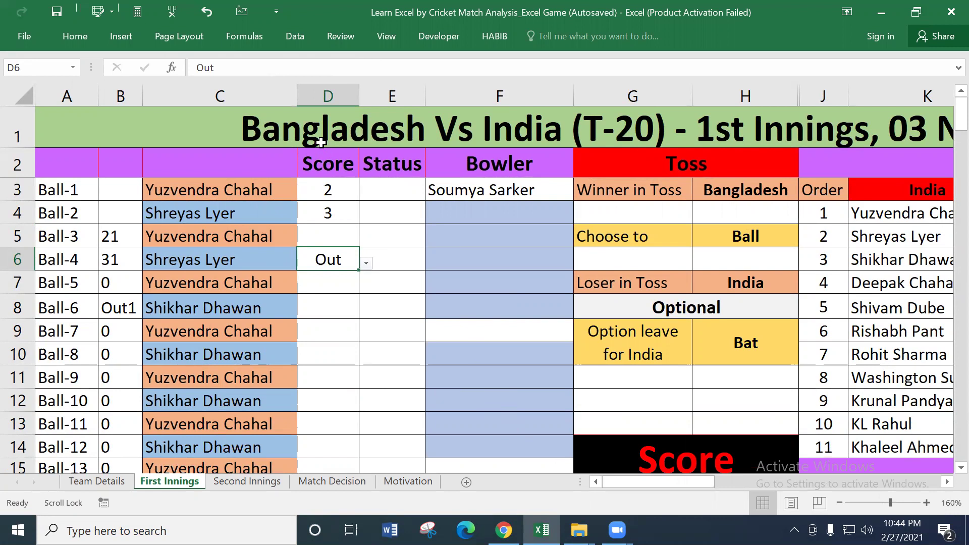
Review the Score and Status columns, B5's helper formula, and ball entries through row 12
drag(325, 95, 384, 95)
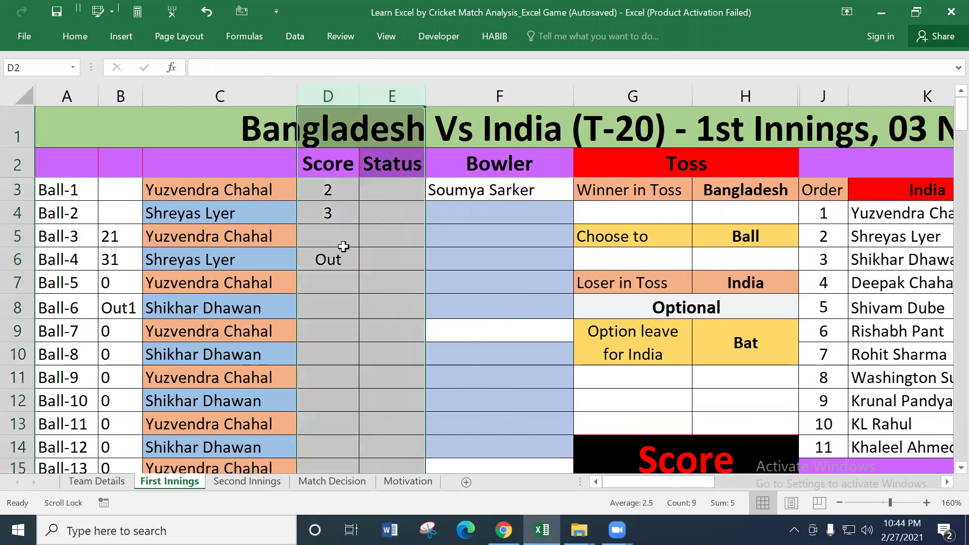
click(111, 236)
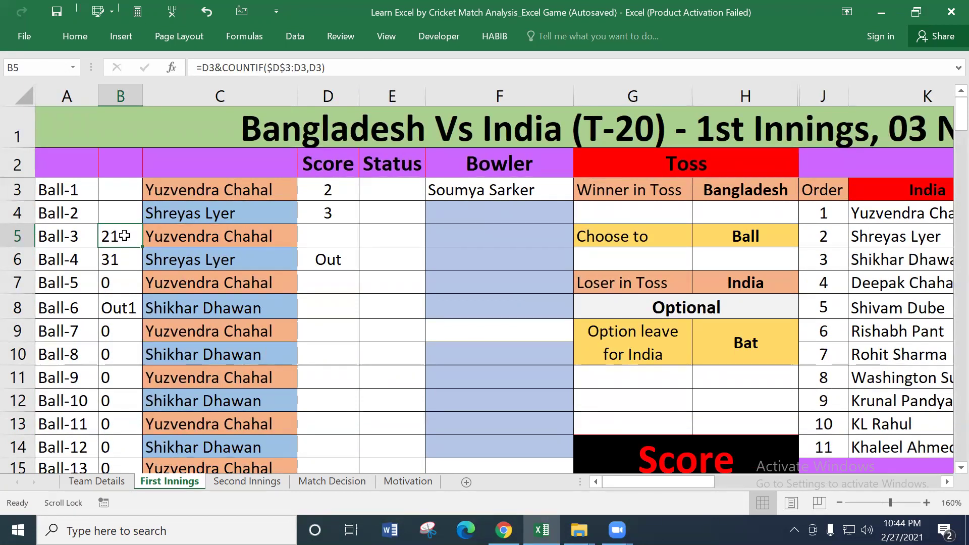
drag(121, 167, 909, 401)
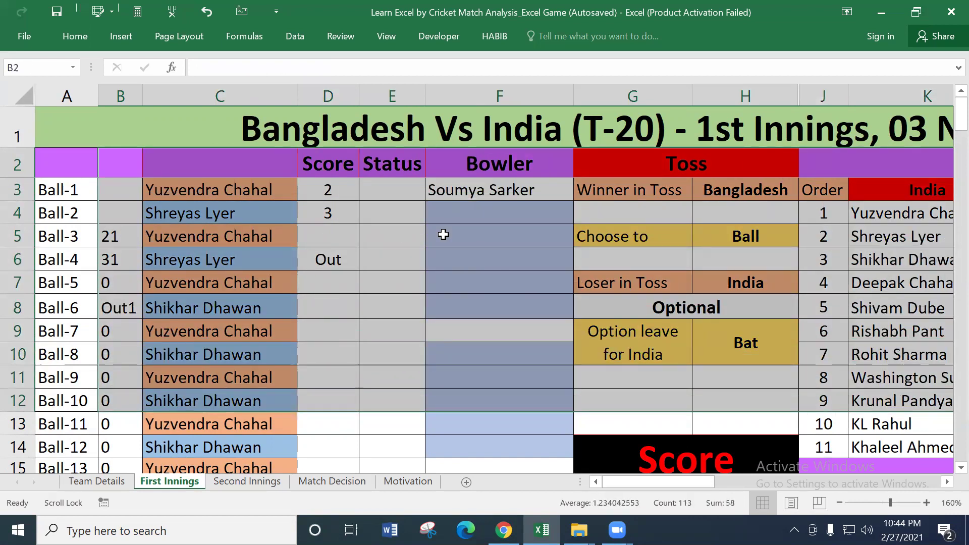
drag(642, 482, 735, 485)
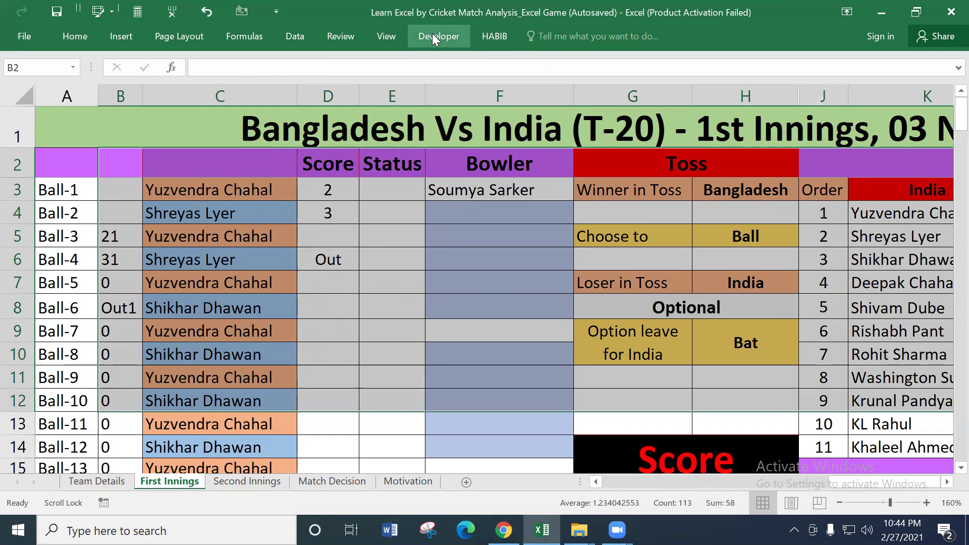
Unfreeze all panes via View > Freeze Panes, then scroll right toward column G
click(401, 33)
click(455, 83)
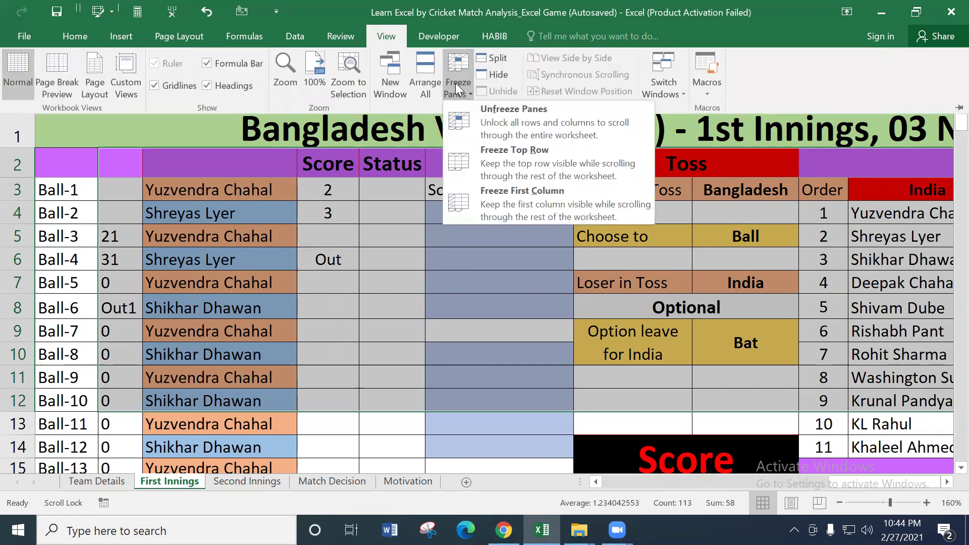
click(498, 112)
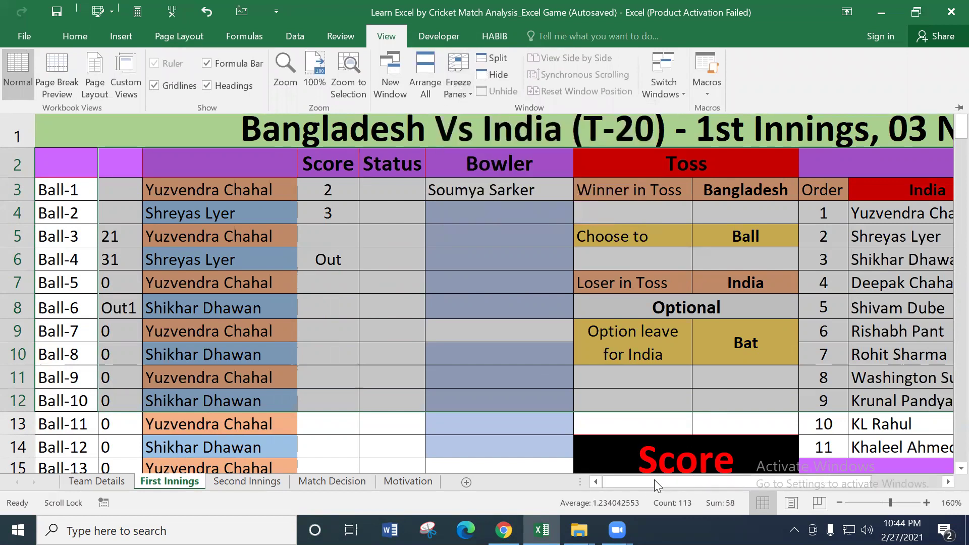
drag(654, 485, 736, 483)
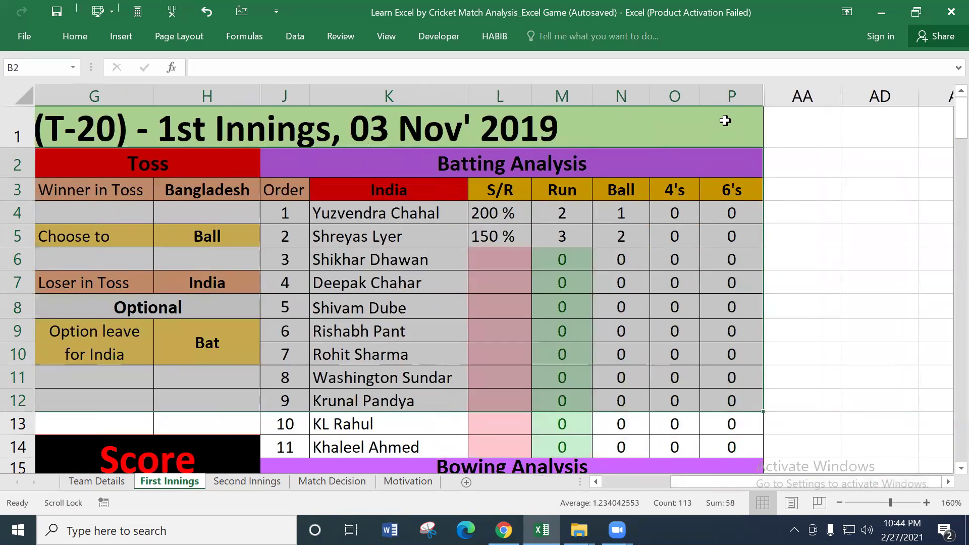
Unhide the hidden helper columns beyond column P
drag(732, 96, 949, 87)
drag(899, 88, 911, 93)
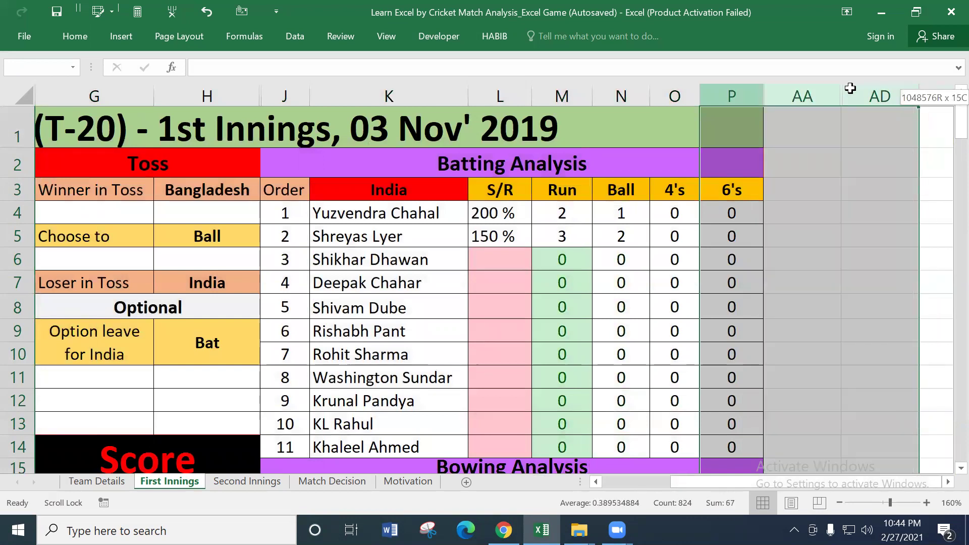
right_click(856, 92)
click(884, 305)
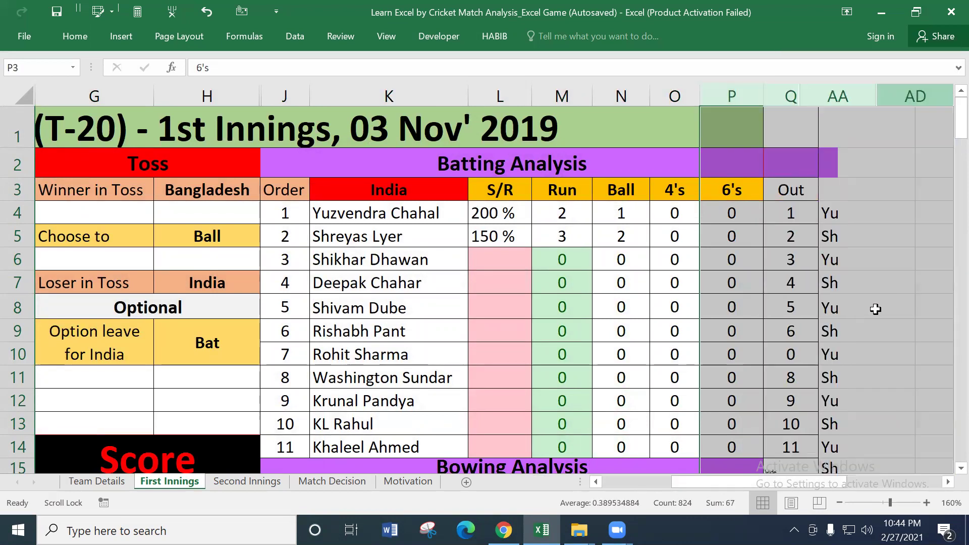
Inspect the COUNTIF formula in N6 and lookup in K5, then view columns V onward
click(635, 257)
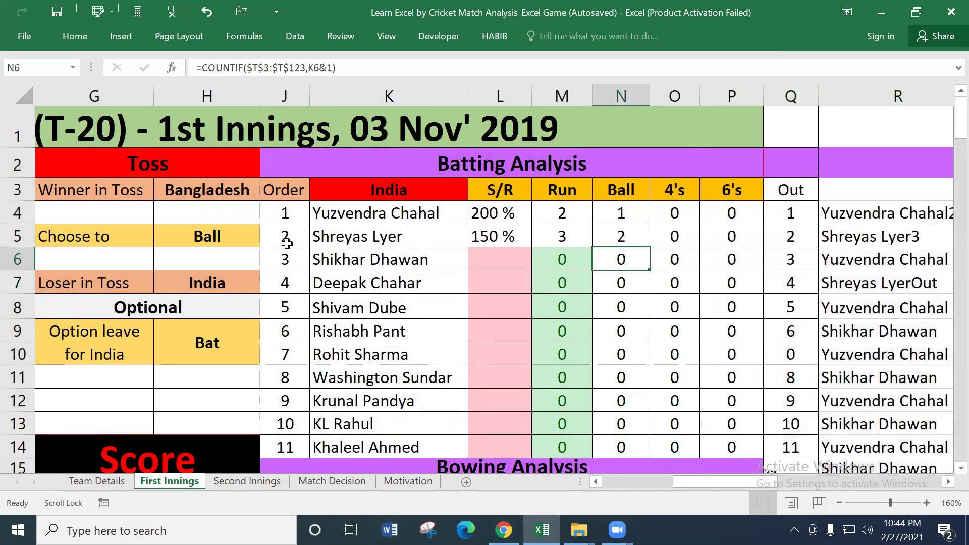
scroll(414, 294, down, 3)
scroll(419, 237, up, 3)
click(429, 233)
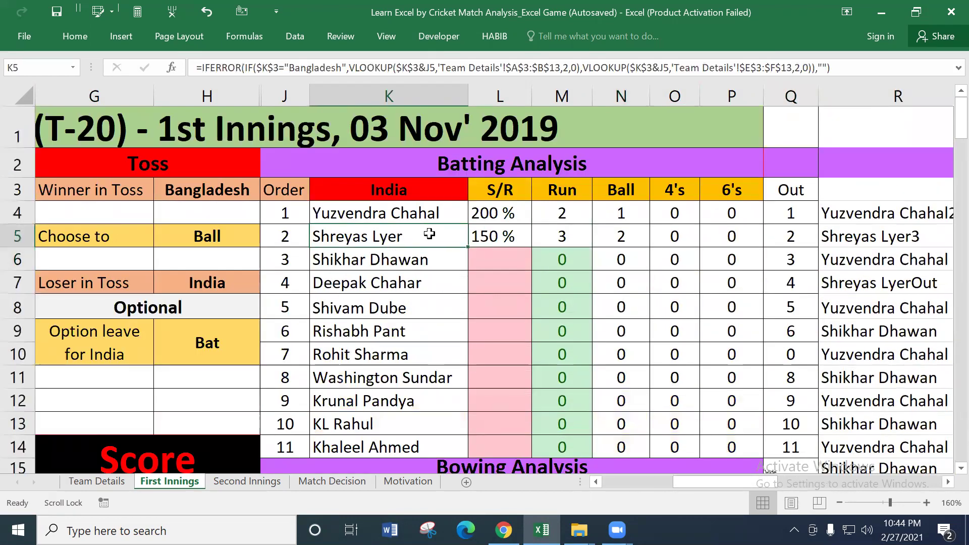
key(Right)
key(Right)
key(Right)
key(Right)
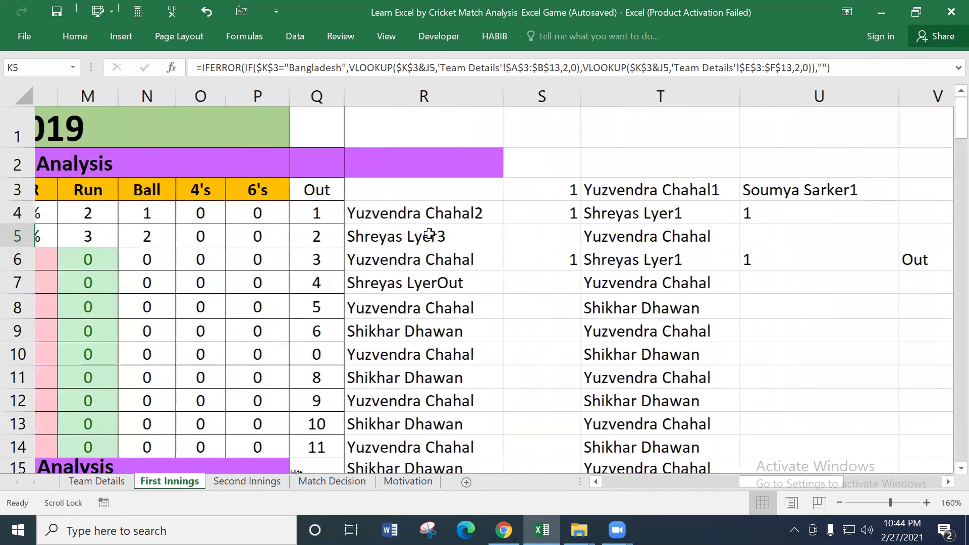
key(Right)
key(Right)
key(Right)
key(Right)
key(Right)
key(Right)
key(Right)
key(Right)
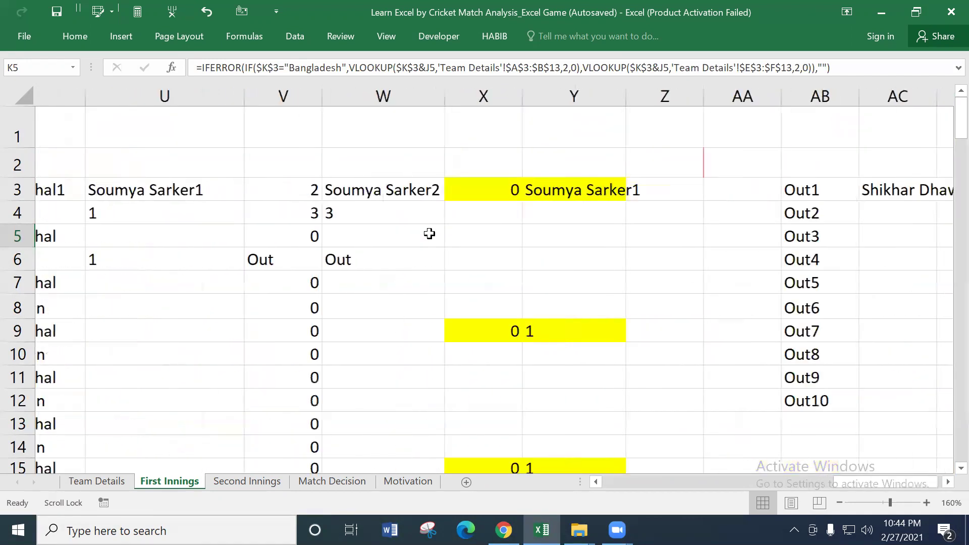
key(Right)
key(Right)
key(Right)
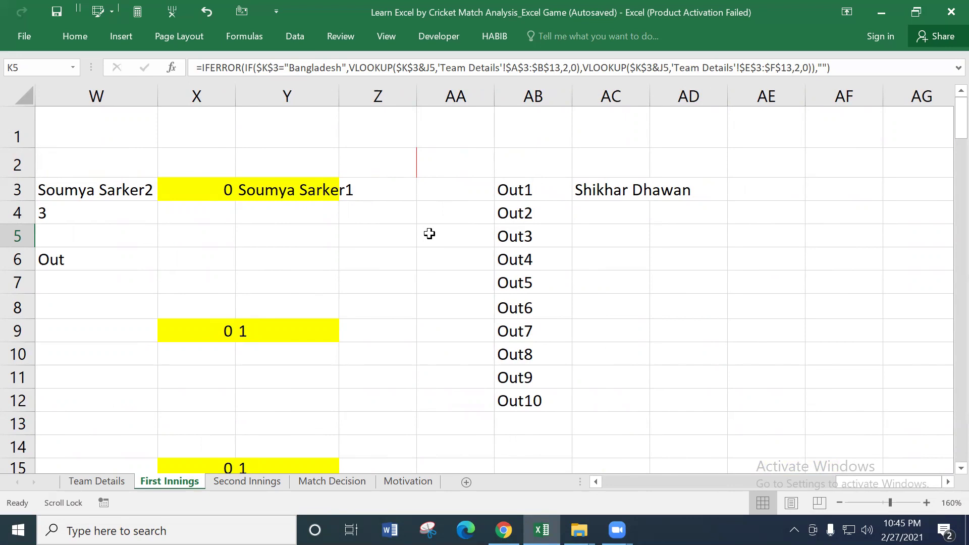
scroll(430, 233, left, 2)
scroll(429, 233, left, 2)
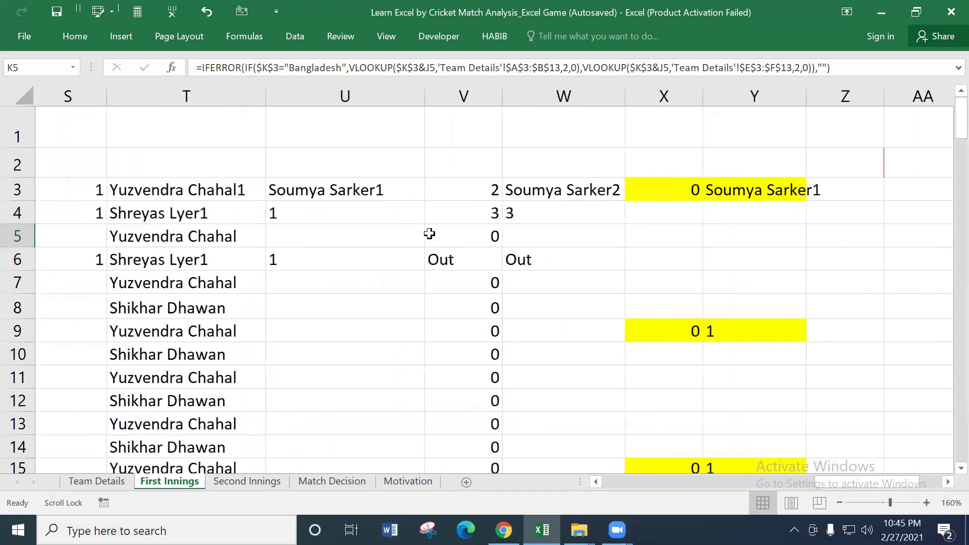
scroll(430, 234, left, 2)
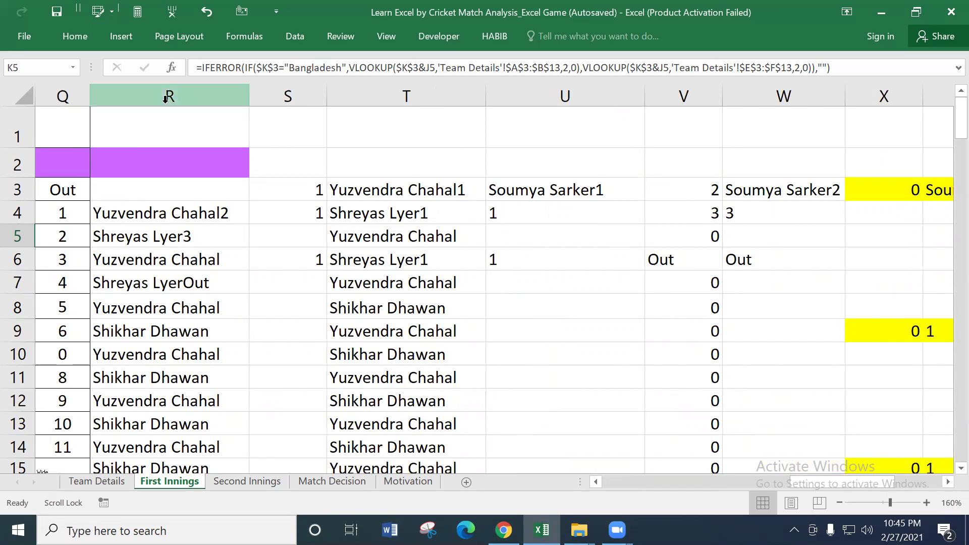
drag(145, 91, 778, 129)
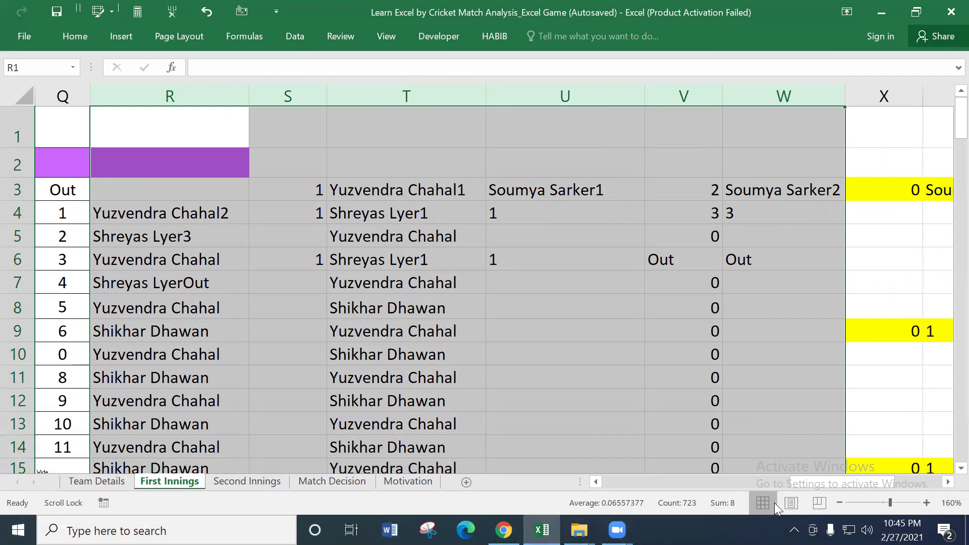
mouse_move(826, 480)
mouse_down()
mouse_move(887, 480)
mouse_move(594, 483)
mouse_up()
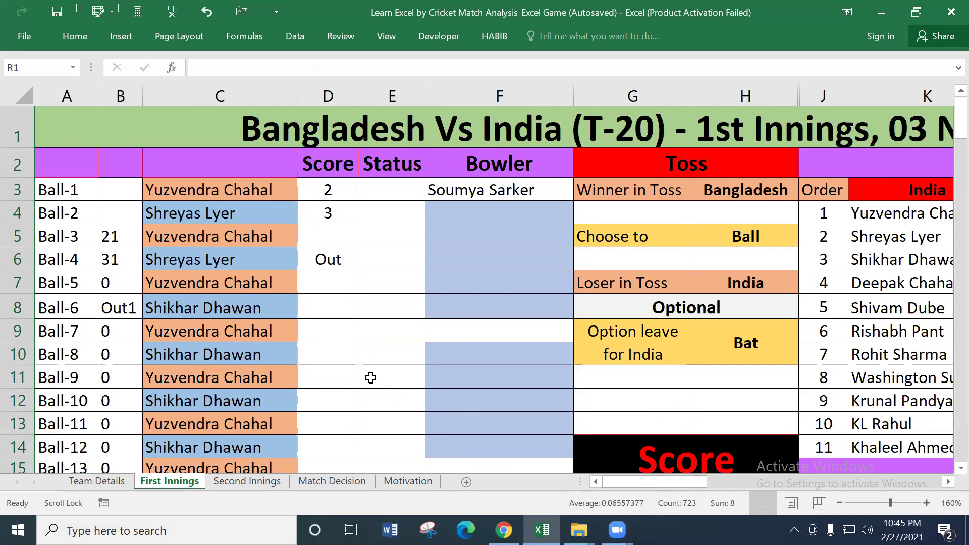
Drag the horizontal scrollbar back toward column A
mouse_move(628, 483)
mouse_down()
mouse_move(788, 482)
mouse_move(621, 479)
mouse_up()
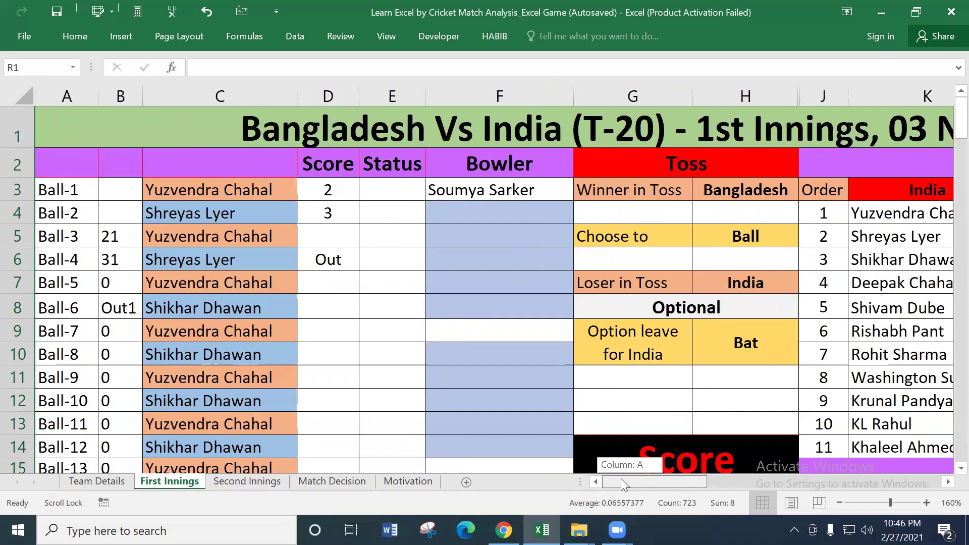
drag(620, 482, 621, 482)
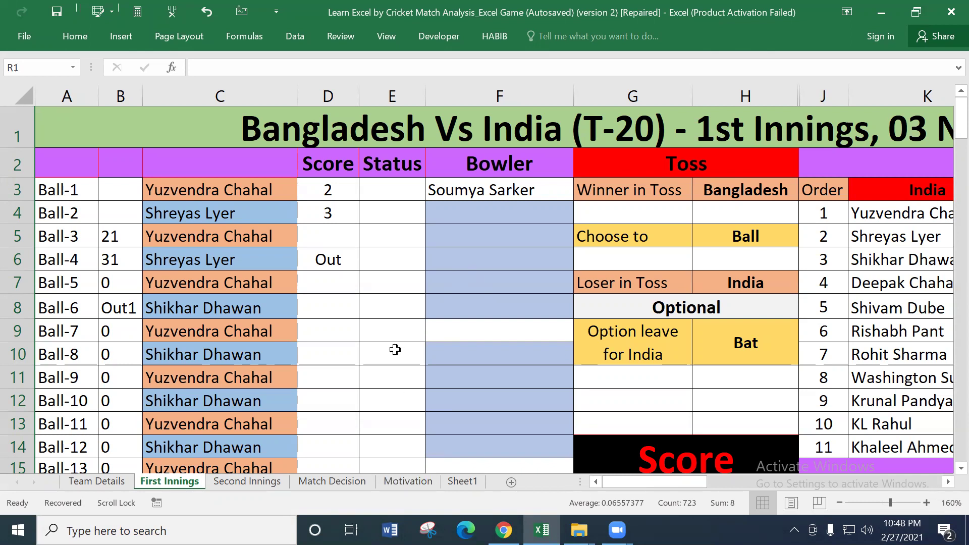
click(460, 481)
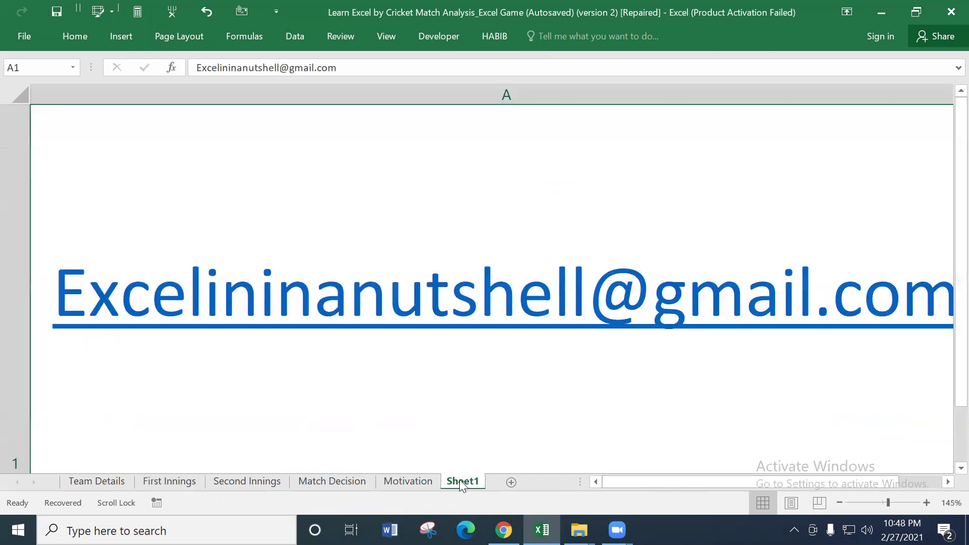